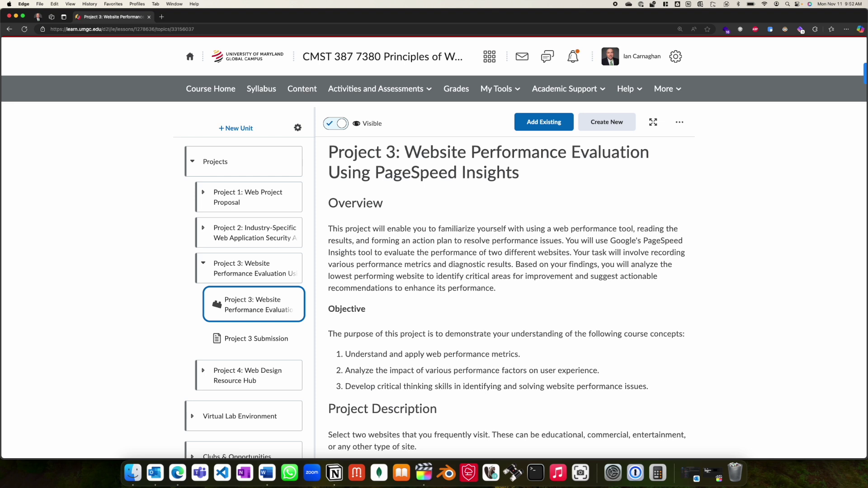
Go to Unit 5 Learning Resources and skim the Unit 5 Lesson in a new tab, then close it.
scroll(266, 235, "up", 3)
scroll(267, 236, "up", 8)
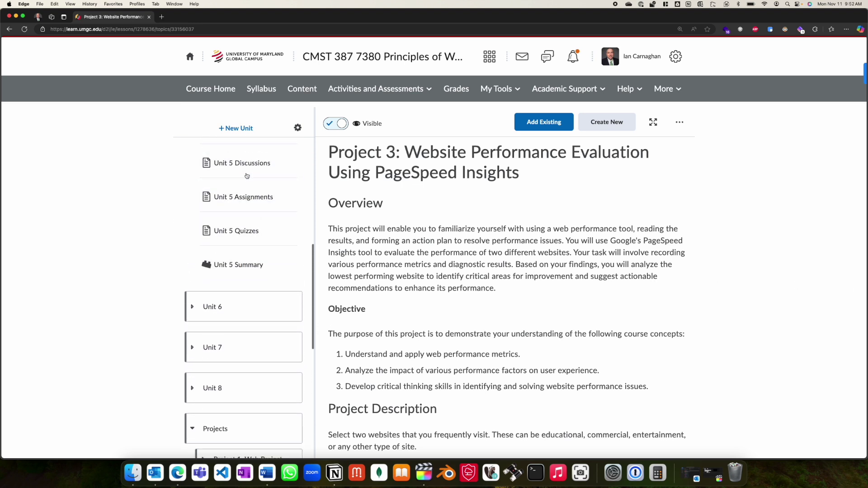
left_click(236, 190)
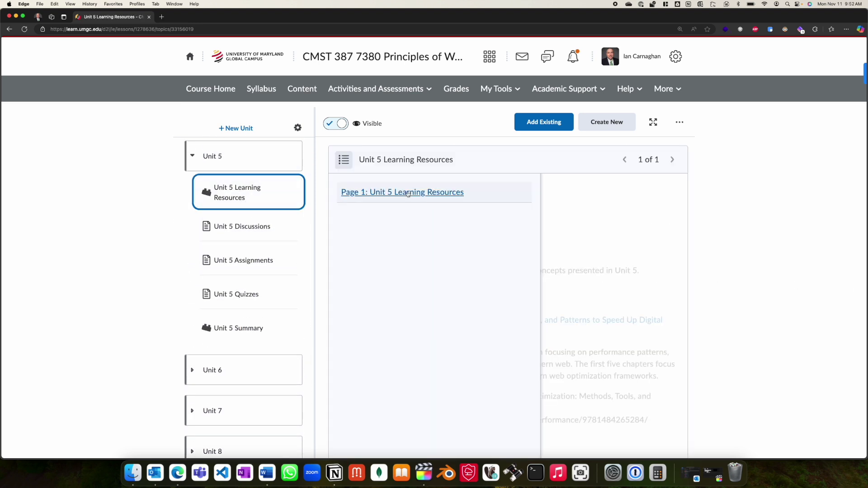
left_click(376, 253)
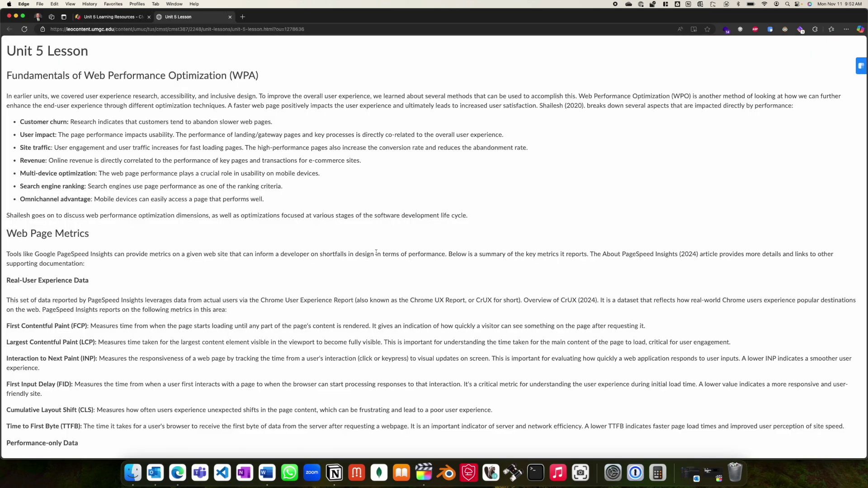
scroll(376, 253, "down", 5)
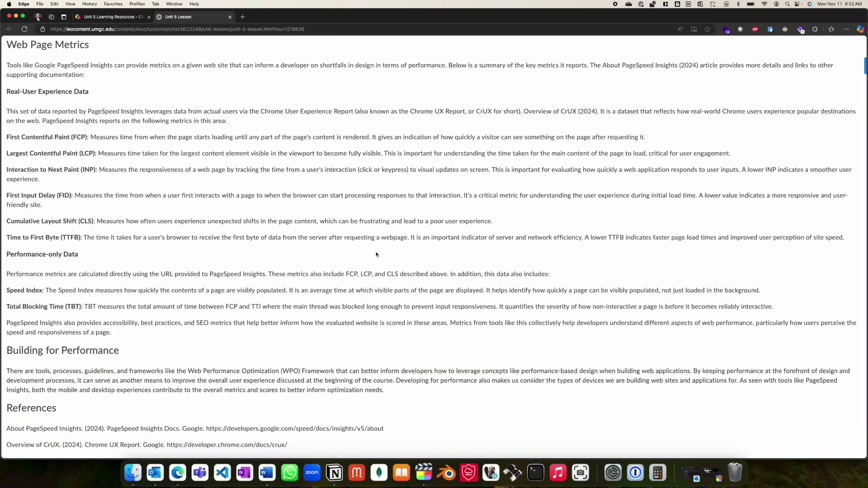
key("super+w")
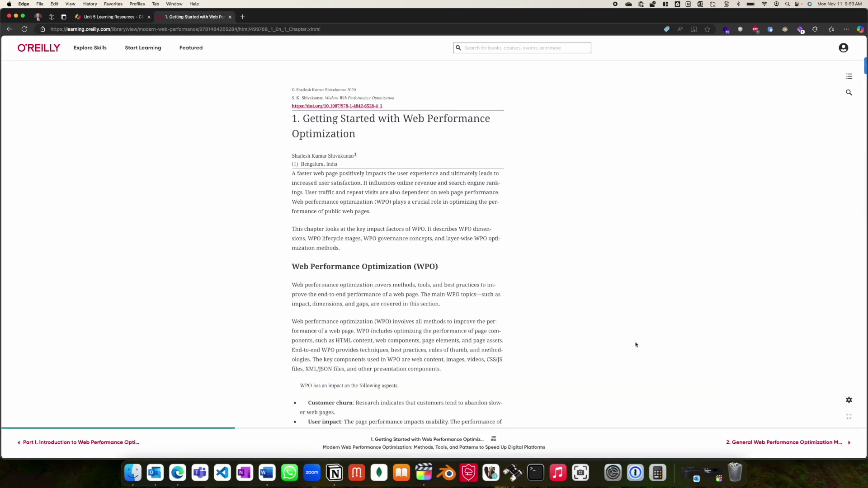
Skim Chapter 1 of Modern Web Performance Optimization down through its governance concepts.
scroll(636, 344, "down", 10)
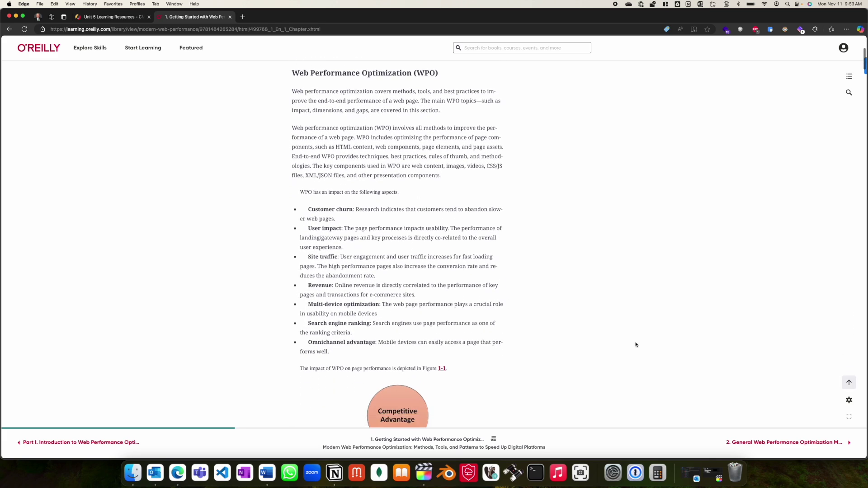
scroll(635, 344, "down", 20)
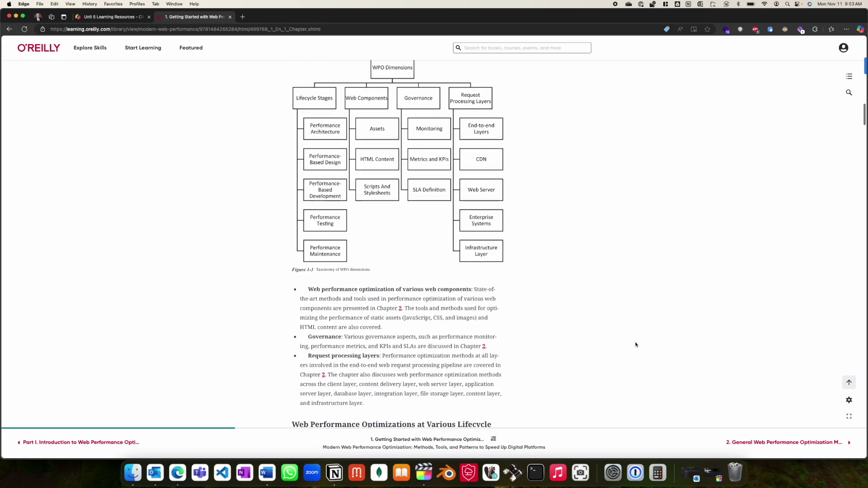
scroll(636, 344, "down", 3)
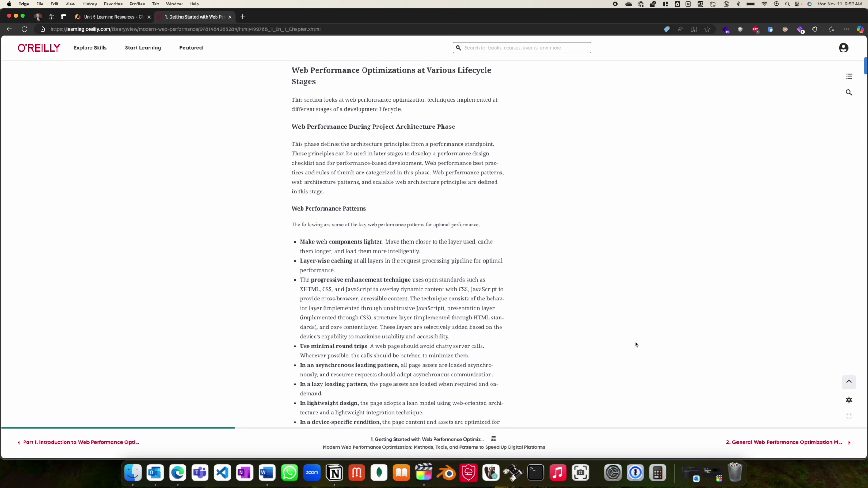
scroll(636, 344, "down", 13)
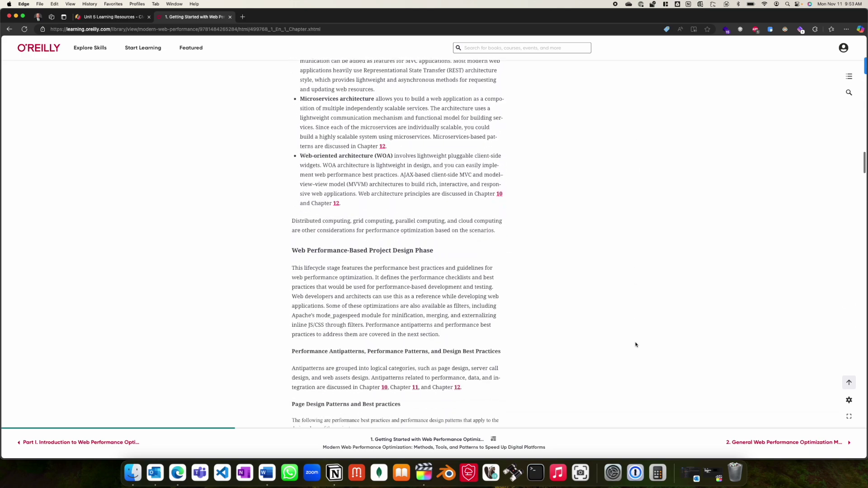
scroll(635, 344, "down", 15)
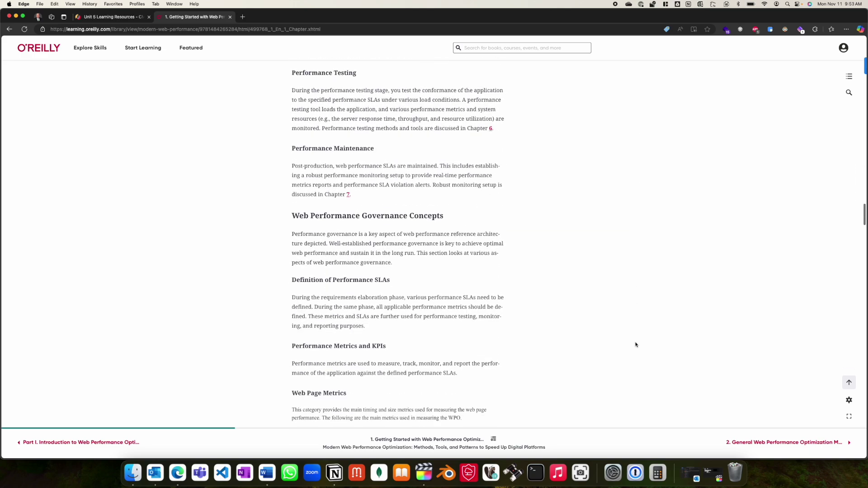
scroll(636, 344, "down", 5)
Read Google's About PageSpeed Insights article, then enter 'pagespeed insights' in a new tab.
key("ctrl+shift+Tab")
scroll(433, 237, "down", 3)
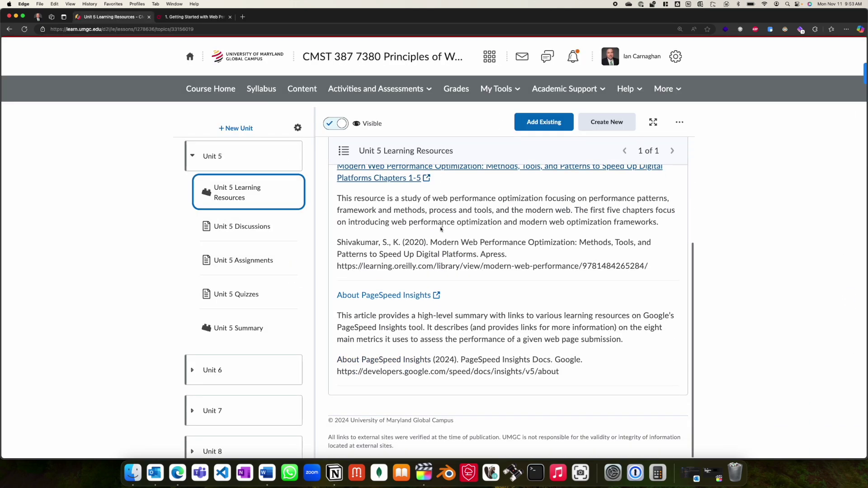
left_click(384, 295)
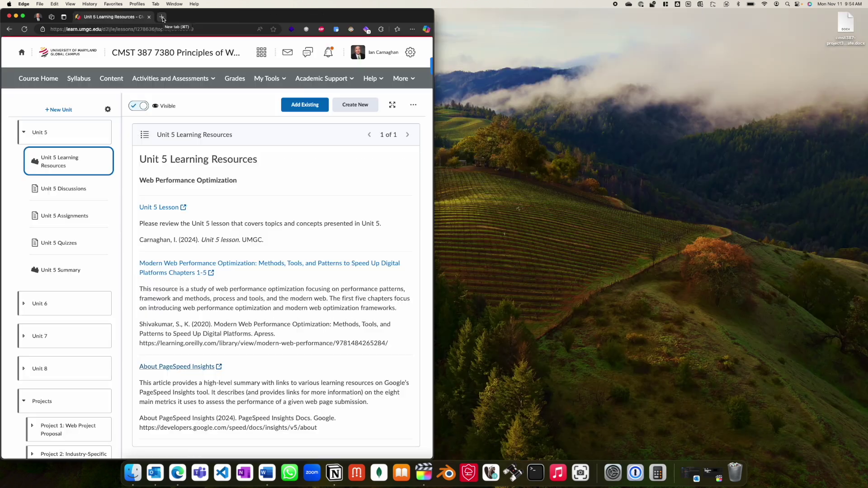
key("super+t")
type("pagespeed insights")
Search 'pagespeed insights', open pagespeed.web.dev, and open the project3 template .docx in Word.
key("Return")
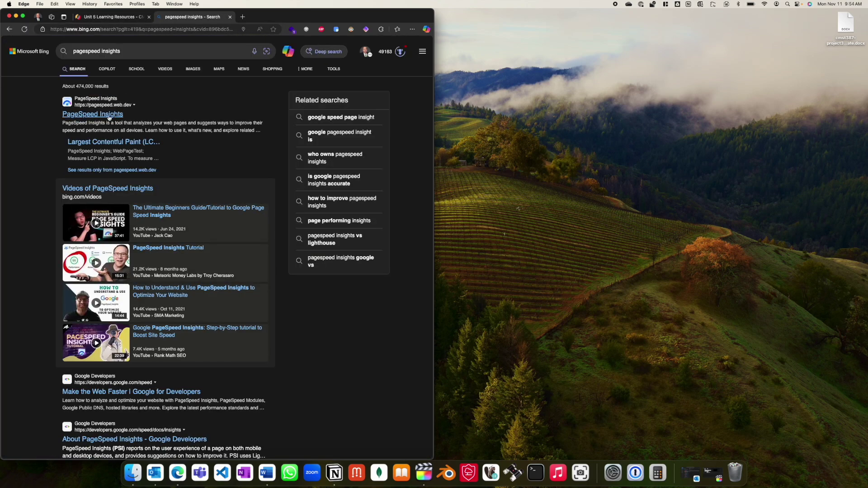
left_click(108, 118)
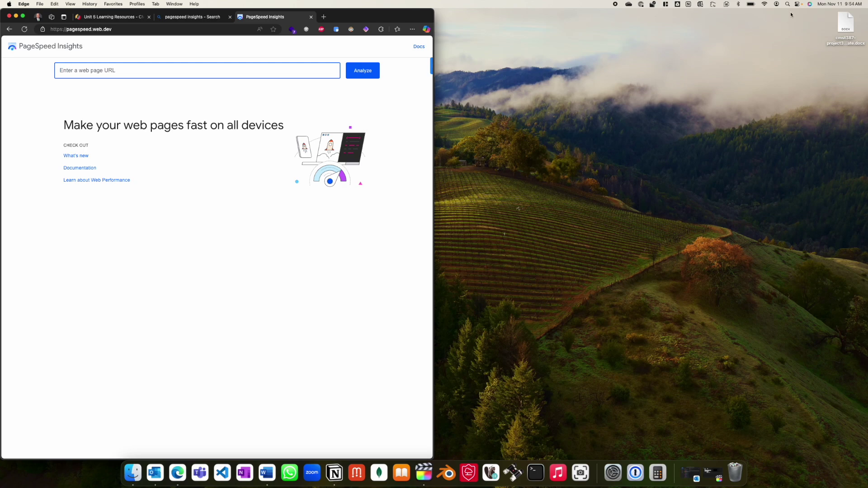
double_click(844, 21)
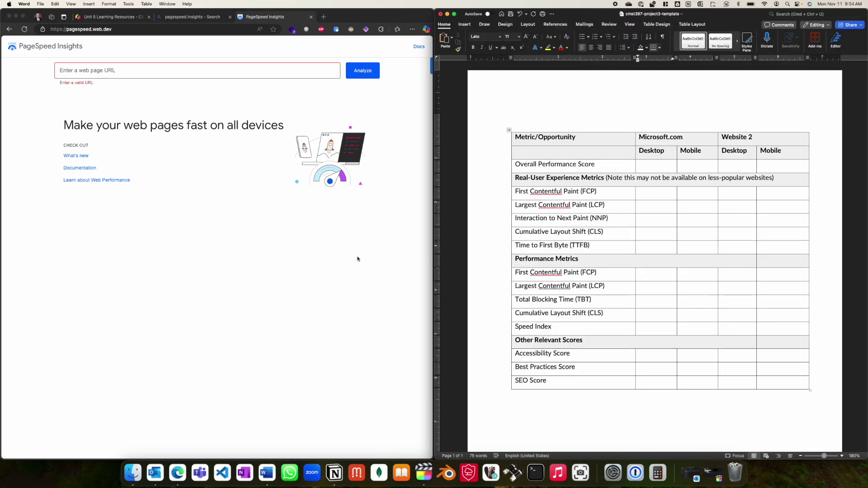
left_click(120, 70)
type("m")
key("Return")
left_click(378, 72)
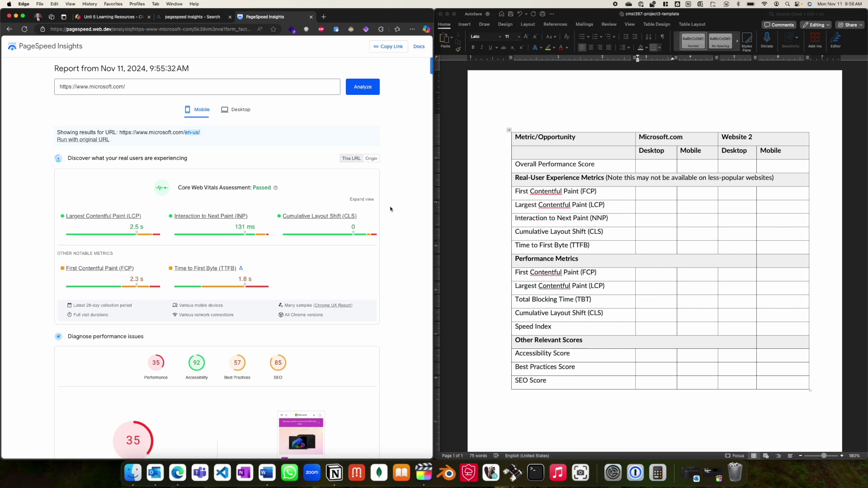
scroll(390, 208, "down", 10)
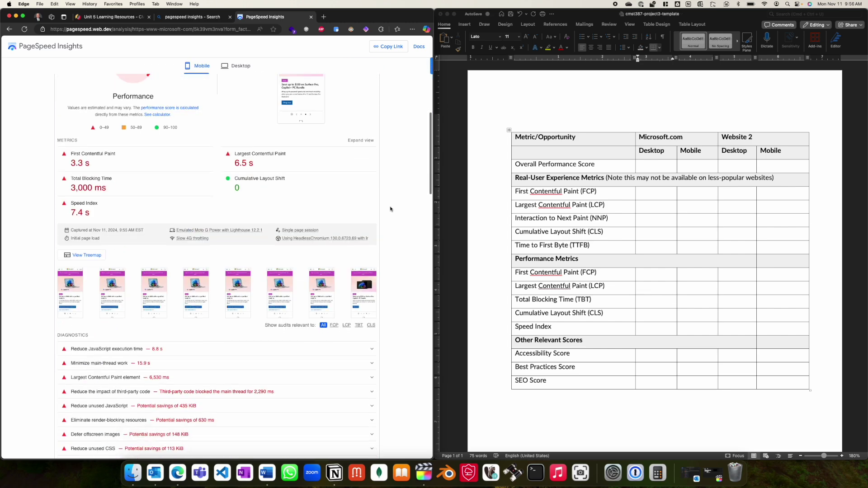
scroll(391, 209, "down", 20)
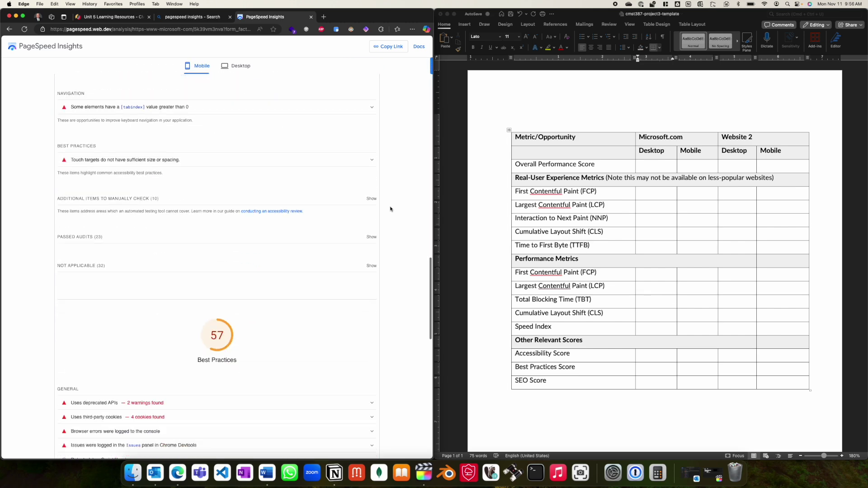
scroll(391, 209, "up", 20)
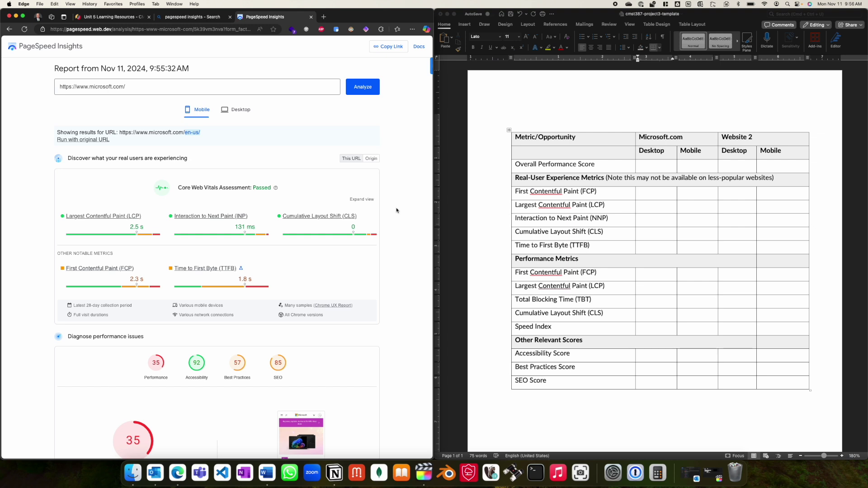
Show microsoft.com Desktop results and enter real-user metrics 2s, 2.2s LCP, 61ms INP, 0.06 CLS, 1.5s TTFB.
left_click(646, 195)
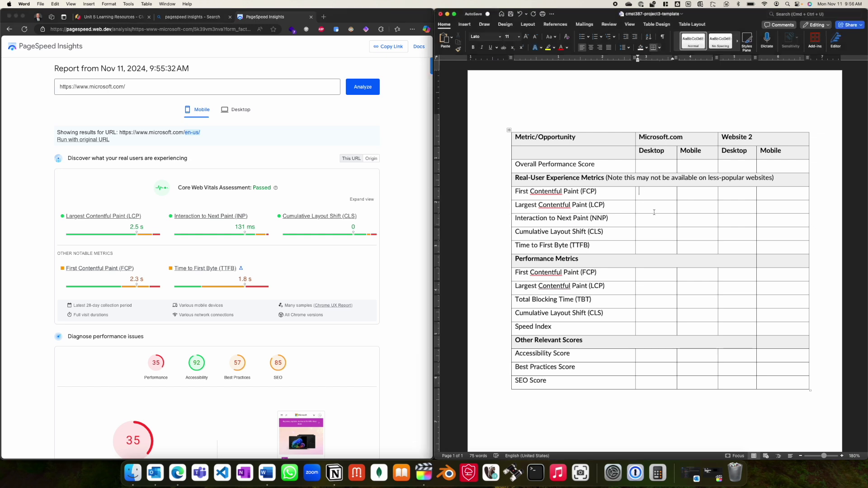
left_click(244, 112)
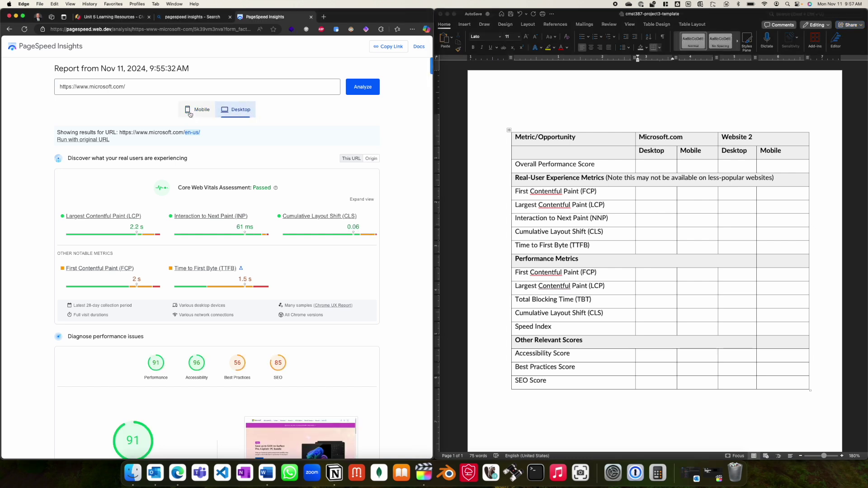
left_click(652, 195)
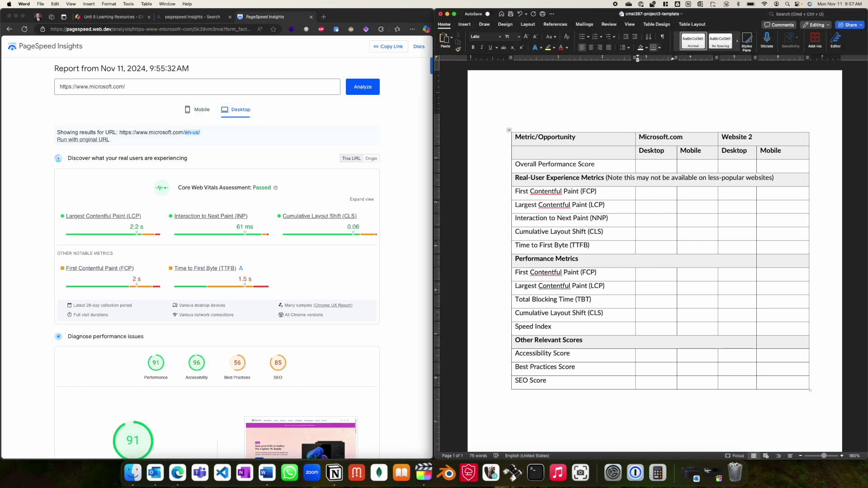
type("2s")
left_click(654, 207)
type("2.2s")
left_click(651, 218)
type("61ms")
left_click(651, 232)
type("0.06")
left_click(651, 245)
type("1.5s")
Enter the desktop Performance Metrics values 0.7s, 1.2s, 90ms, 0.007 and 2.3.
scroll(371, 292, "down", 5)
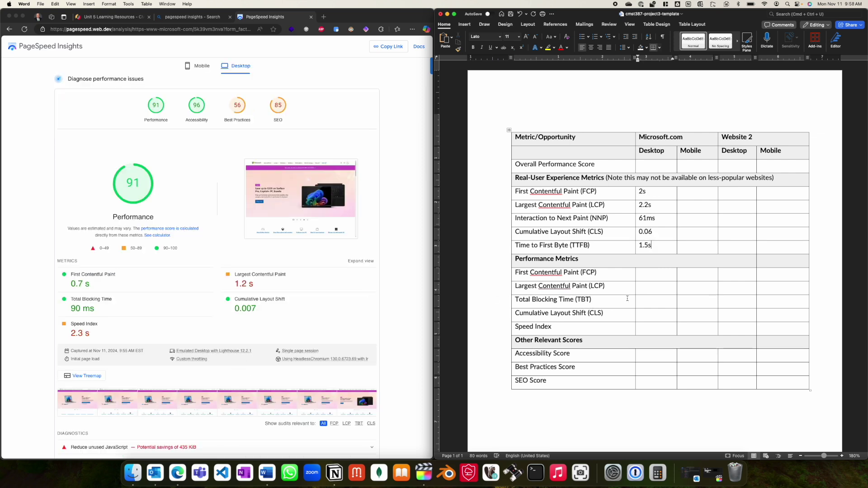
left_click(643, 275)
type("0.7s")
key("Down")
type("1.2s")
key("Down")
type("90ms")
key("Down")
type("0.007")
Enter desktop scores: accessibility 96, best practices 56, SEO 85, overall performance 91.
key("Down")
type("2.3")
scroll(384, 277, "down", 20)
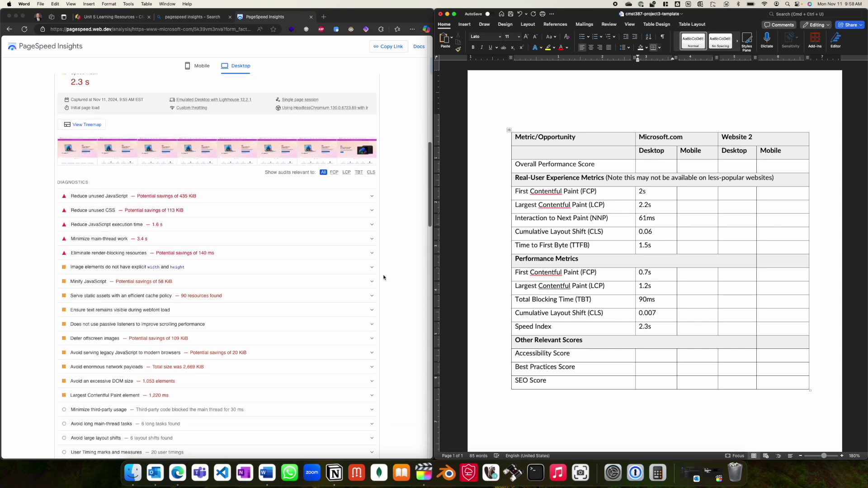
scroll(384, 278, "down", 3)
left_click(641, 355)
type("96")
key("Down")
type("56")
scroll(365, 304, "down", 10)
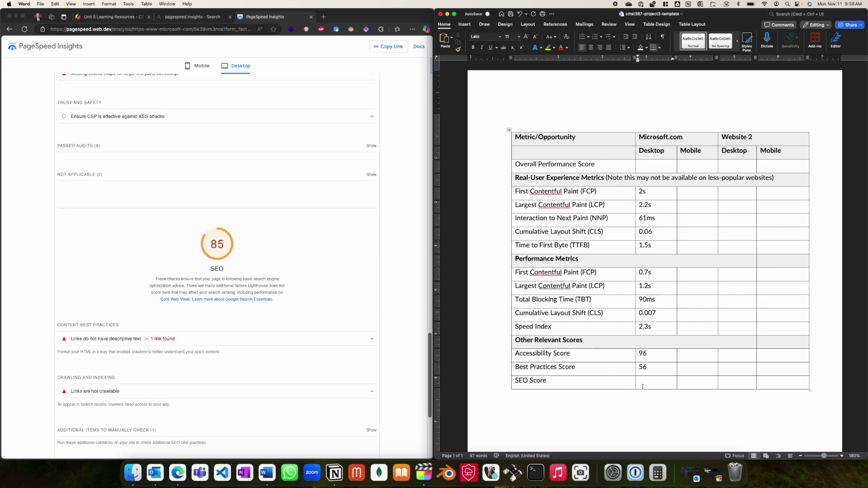
type("85")
scroll(372, 194, "up", 15)
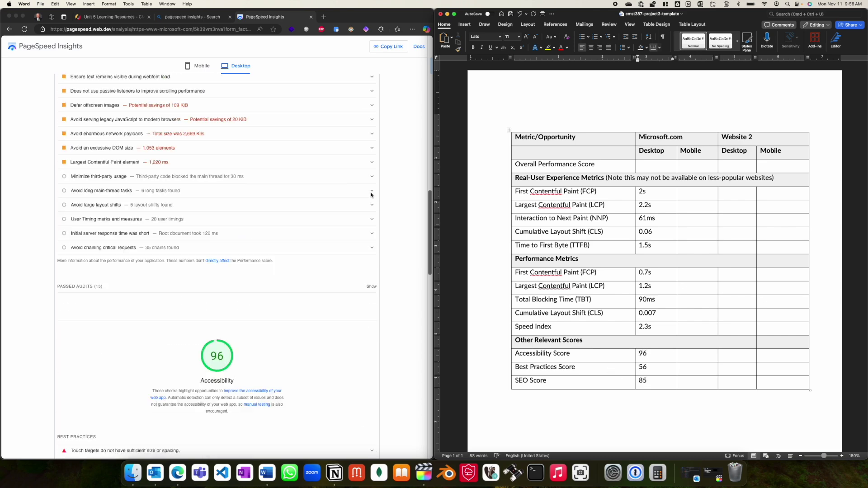
scroll(372, 194, "up", 3)
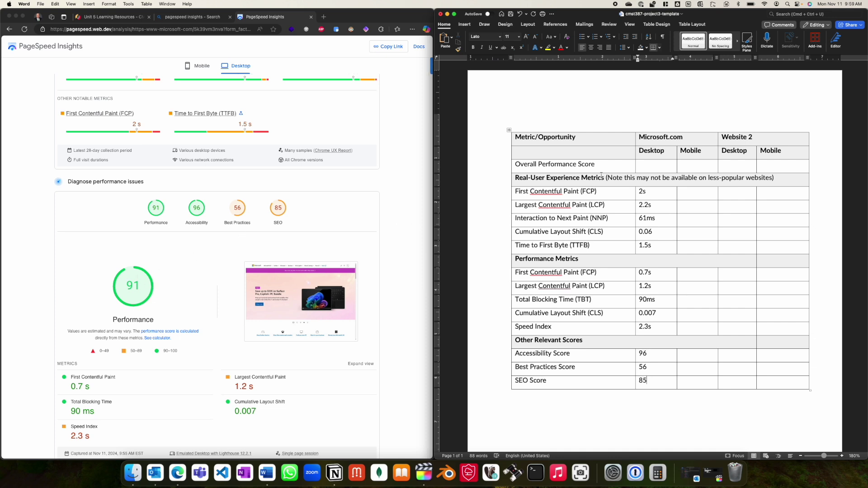
left_click(647, 166)
type("91")
Replace microsoft.com in the PageSpeed URL box with the second website's address and analyze it.
scroll(239, 148, "up", 4)
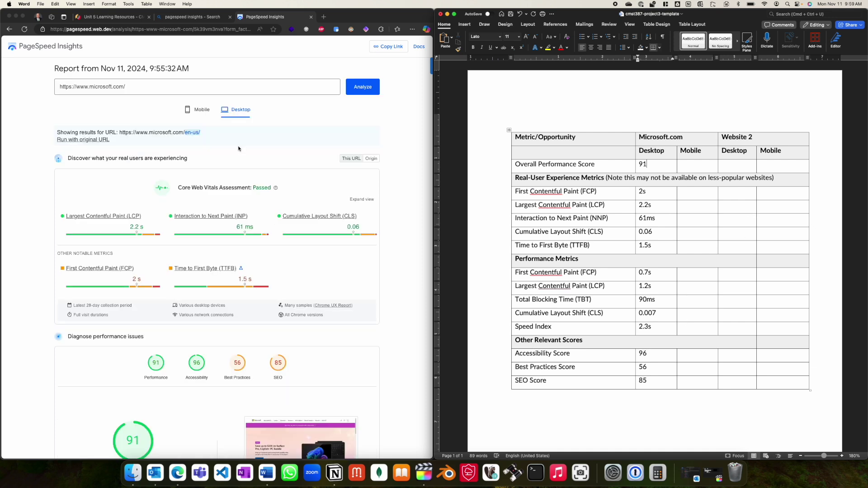
left_click(158, 89)
left_click_drag(90, 86, 152, 87)
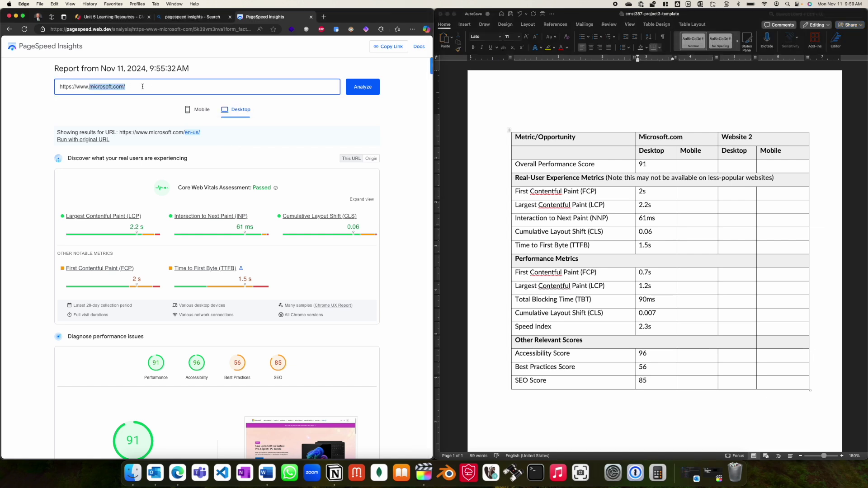
type("carnaghan.com")
left_click(353, 89)
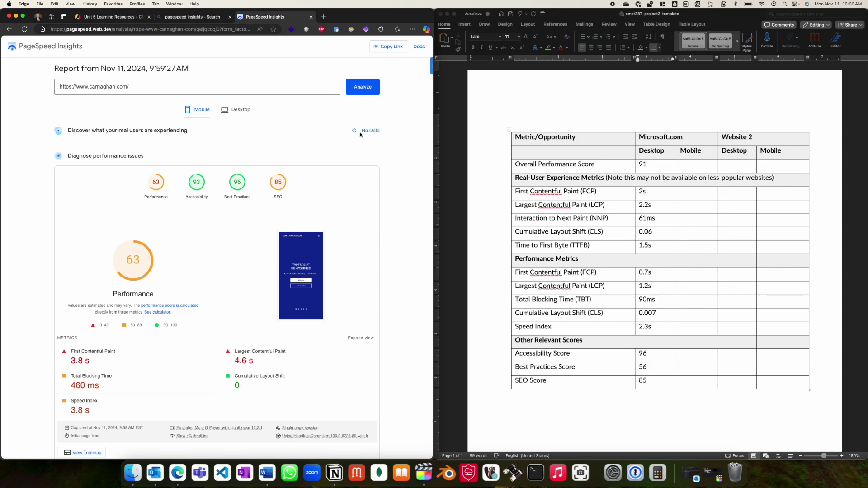
Review the Project 3 Part 2 tab, then Part 3's report rules (max 800 words, PageSpeed screenshots).
scroll(526, 297, "down", 2)
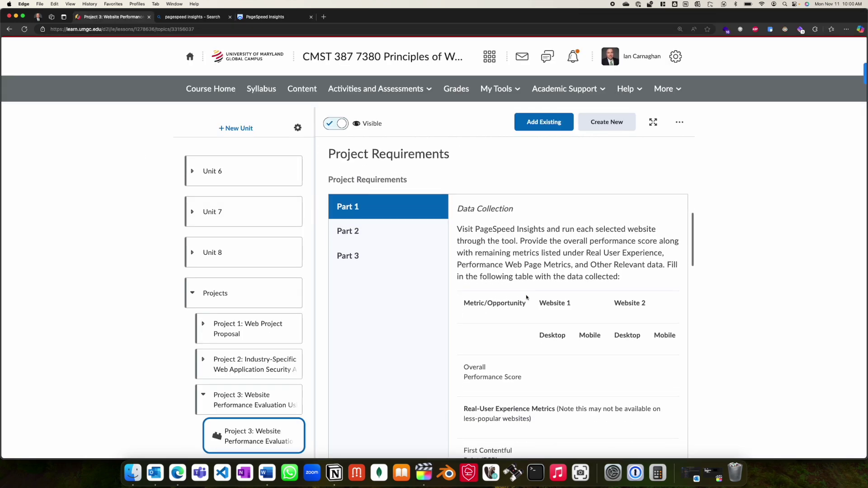
scroll(598, 305, "down", 2)
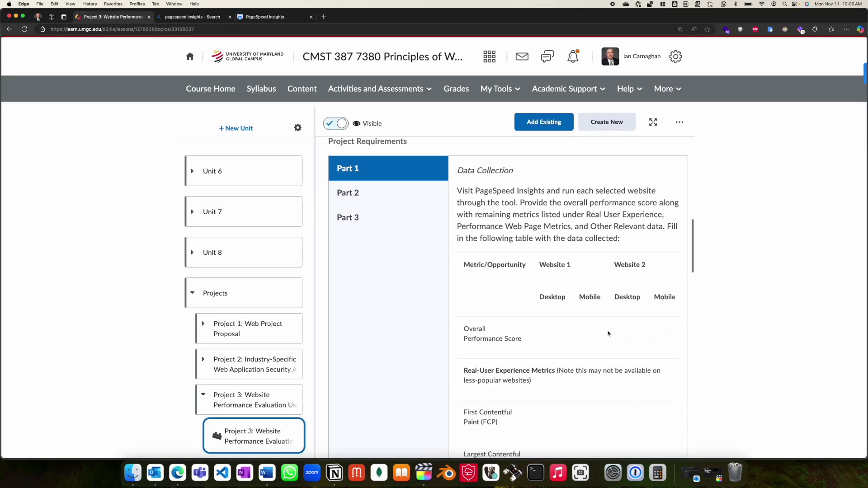
scroll(608, 333, "up", 1)
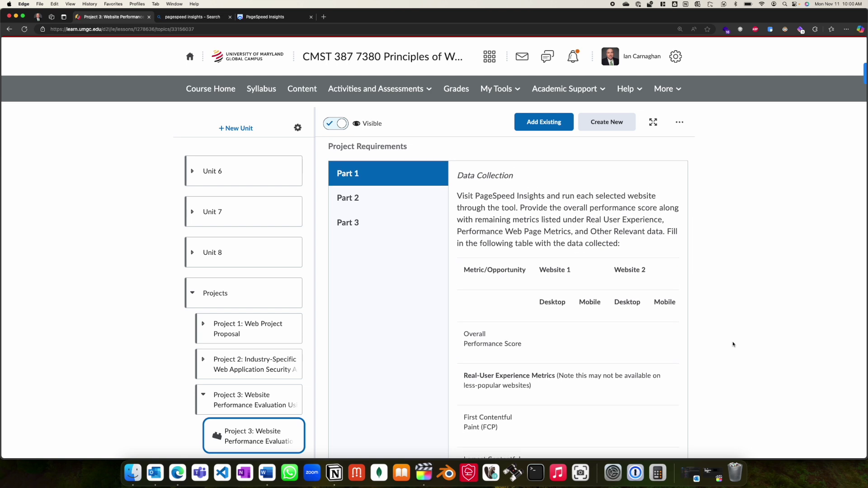
left_click(375, 200)
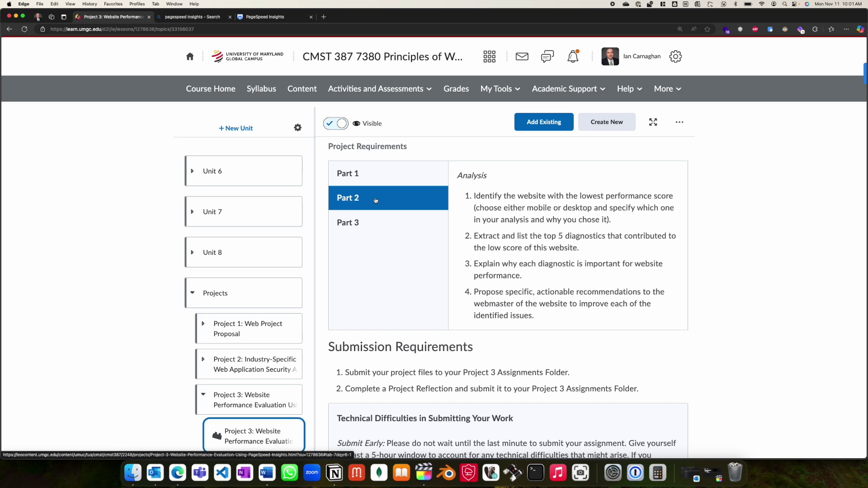
left_click(358, 223)
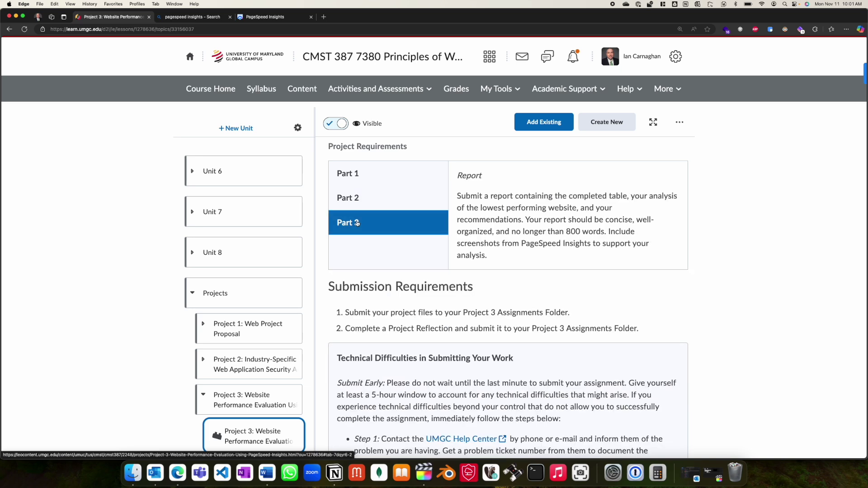